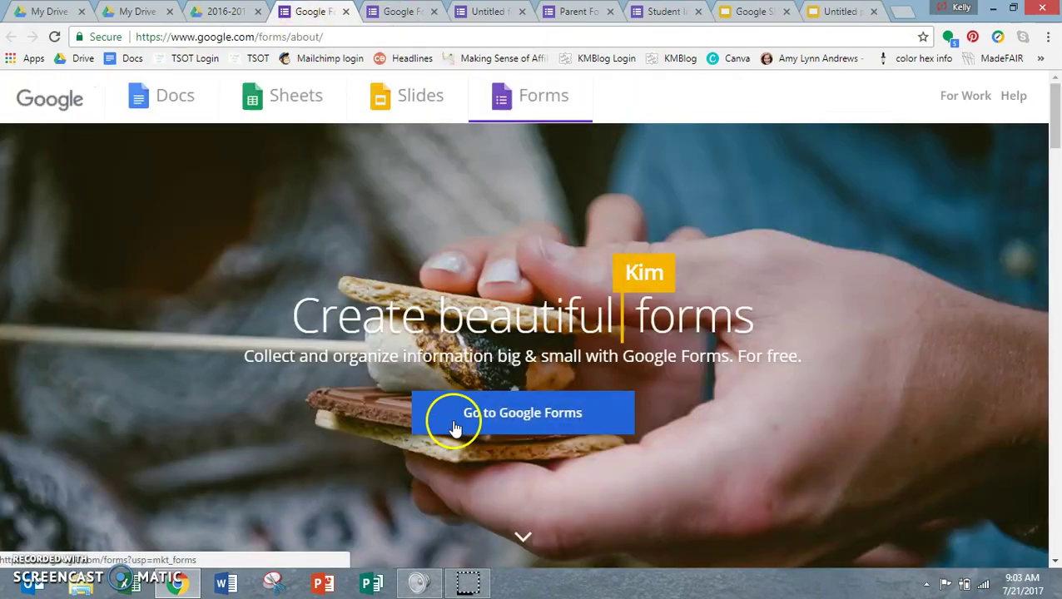
# - Create a new blank form in Google Forms and title it "Meet the Teacher Night"
pyautogui.click(454, 427)
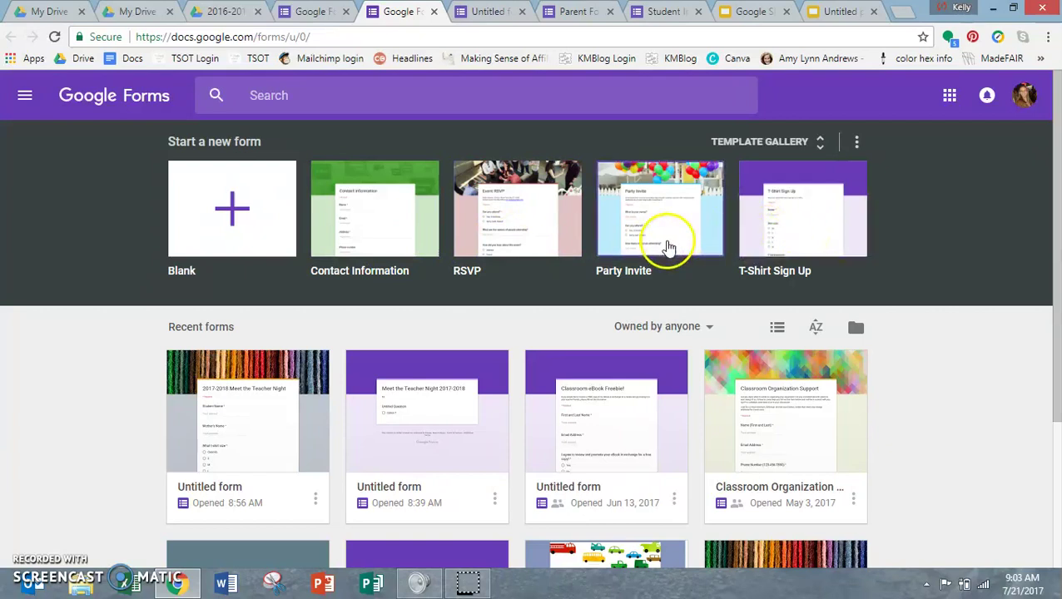
pyautogui.click(248, 233)
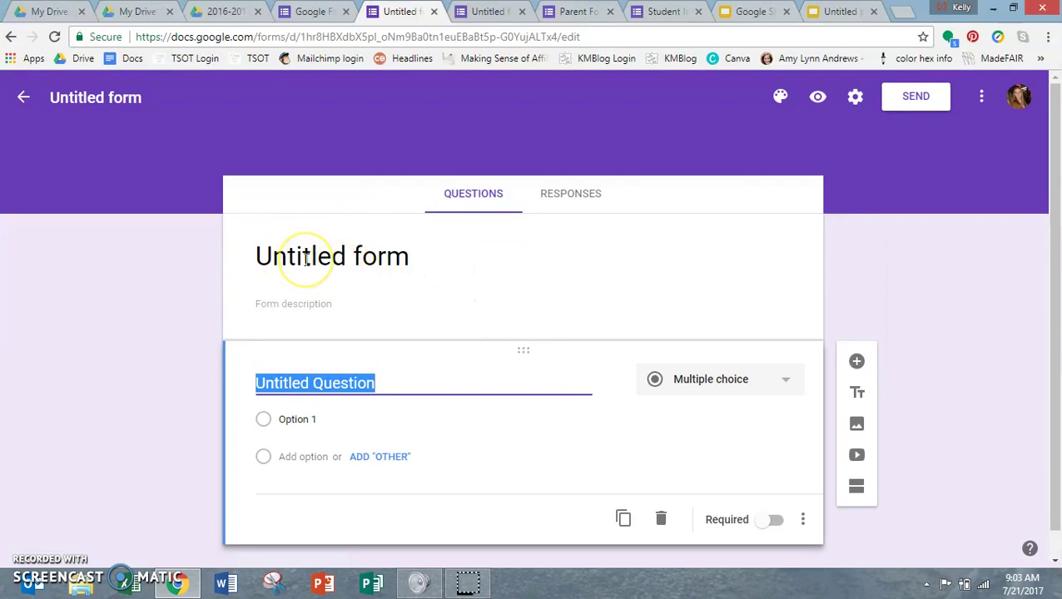
pyautogui.click(306, 260)
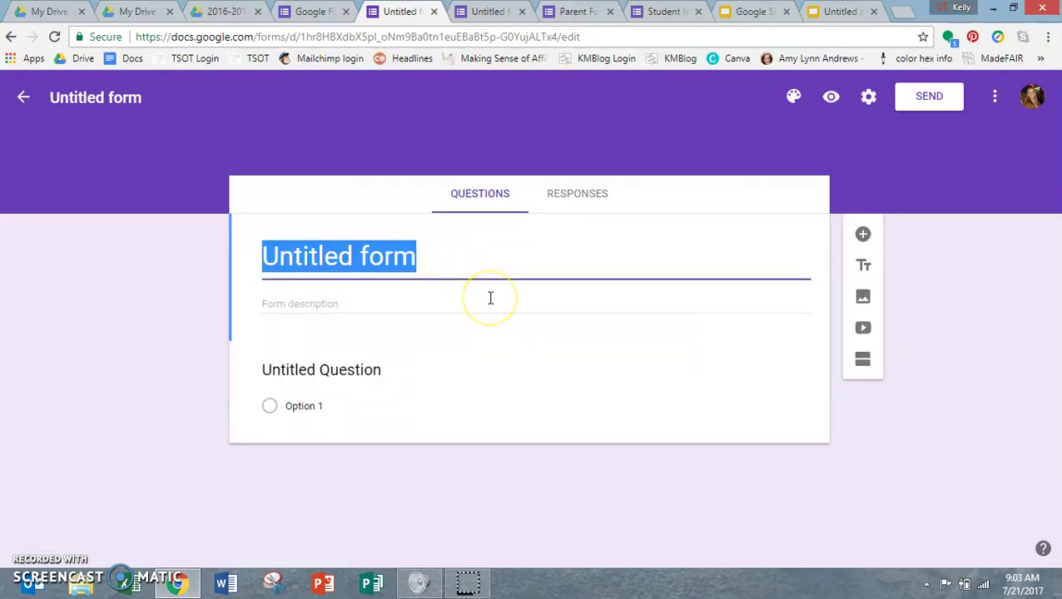
pyautogui.write('Meet th')
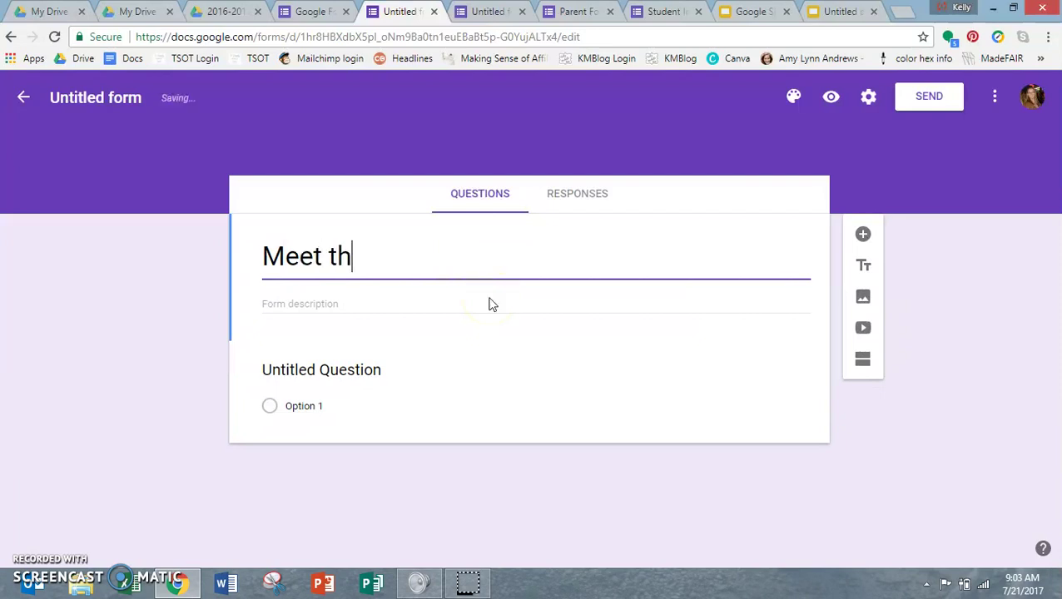
pyautogui.write('e Teach')
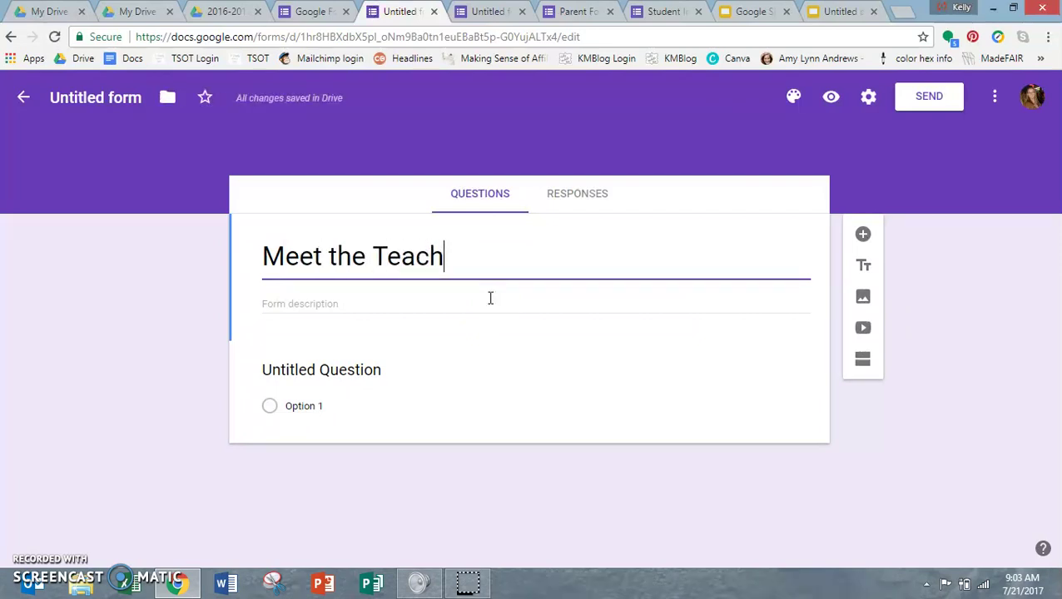
pyautogui.write('er Night')
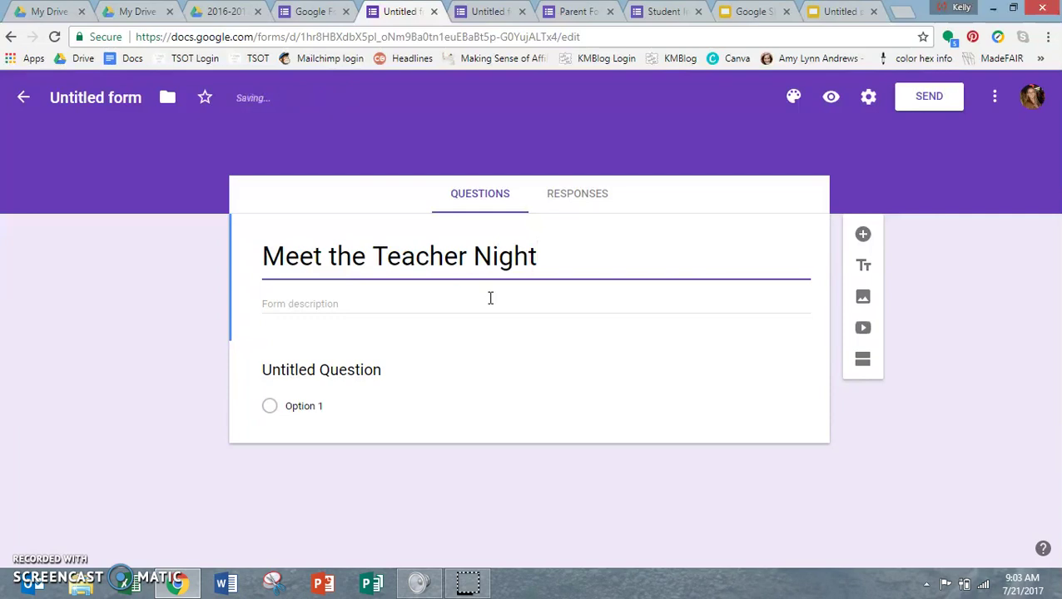
pyautogui.click(487, 298)
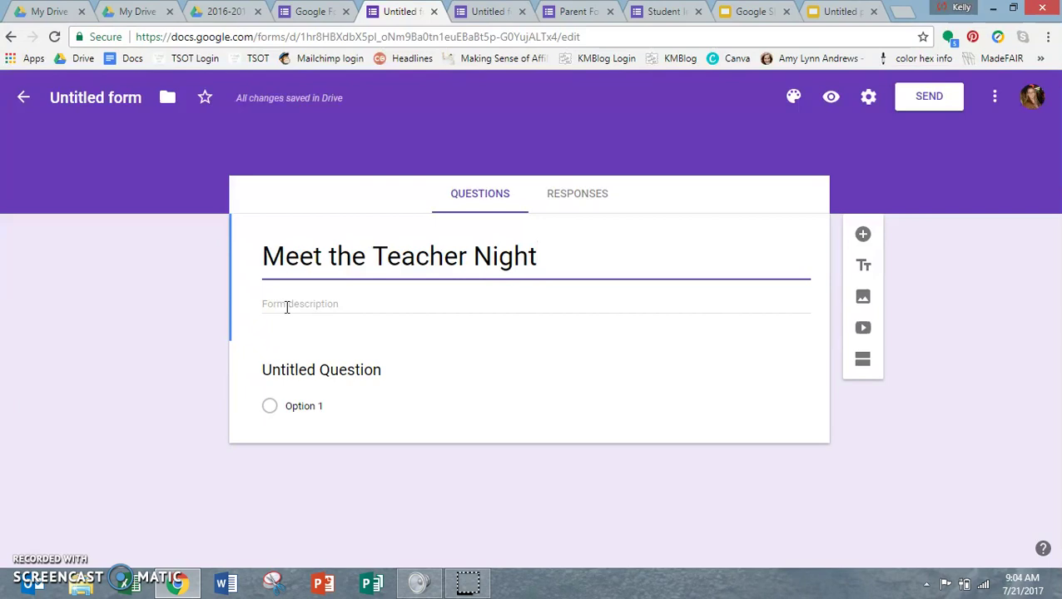
# - Name the first question "Student Name" as a short answer question and make it required
pyautogui.click(302, 375)
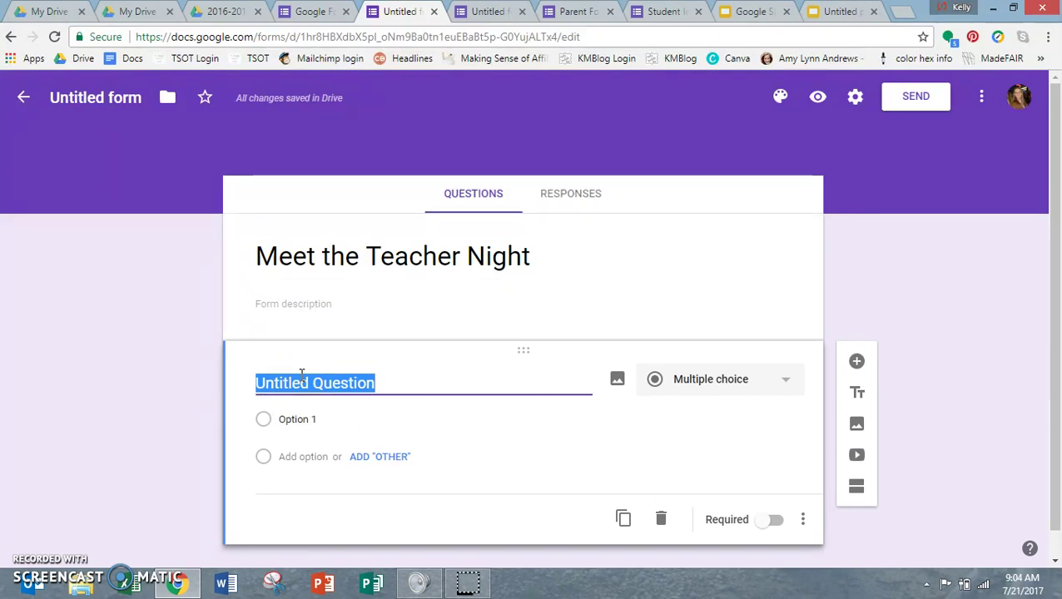
pyautogui.write('Student Na')
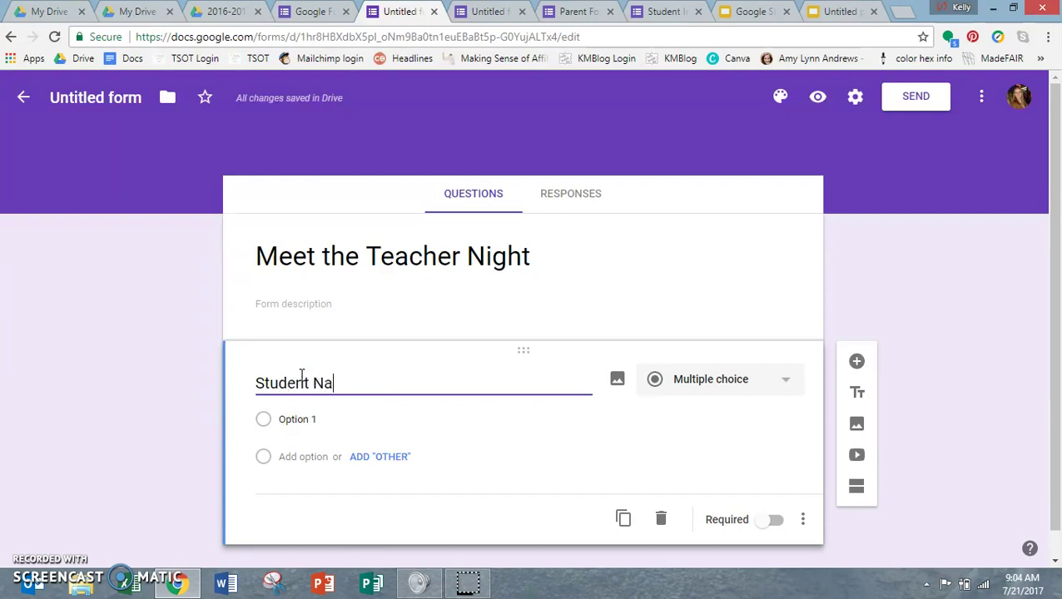
pyautogui.write('me')
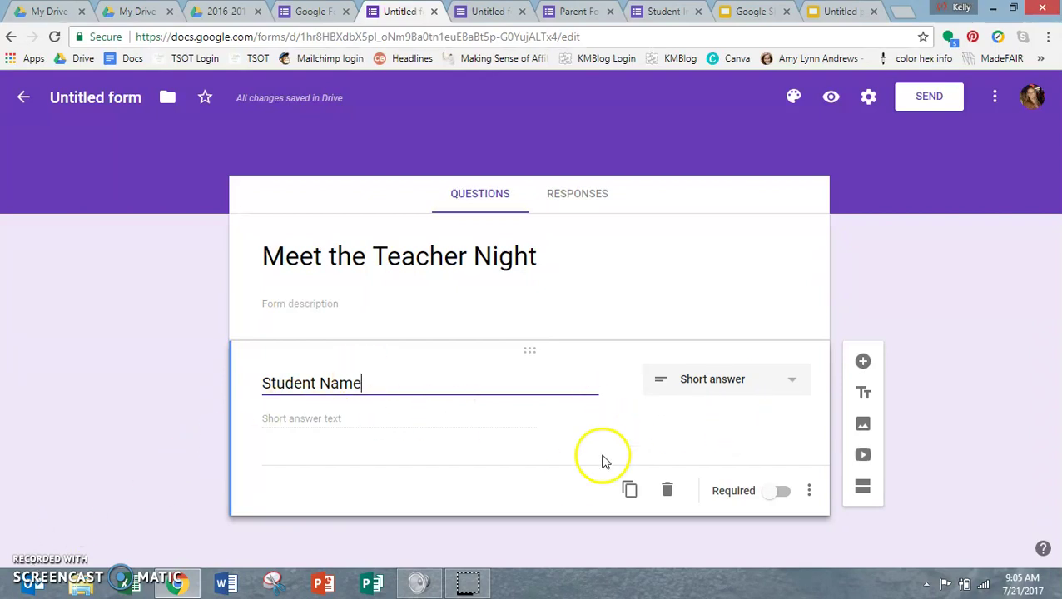
pyautogui.click(774, 493)
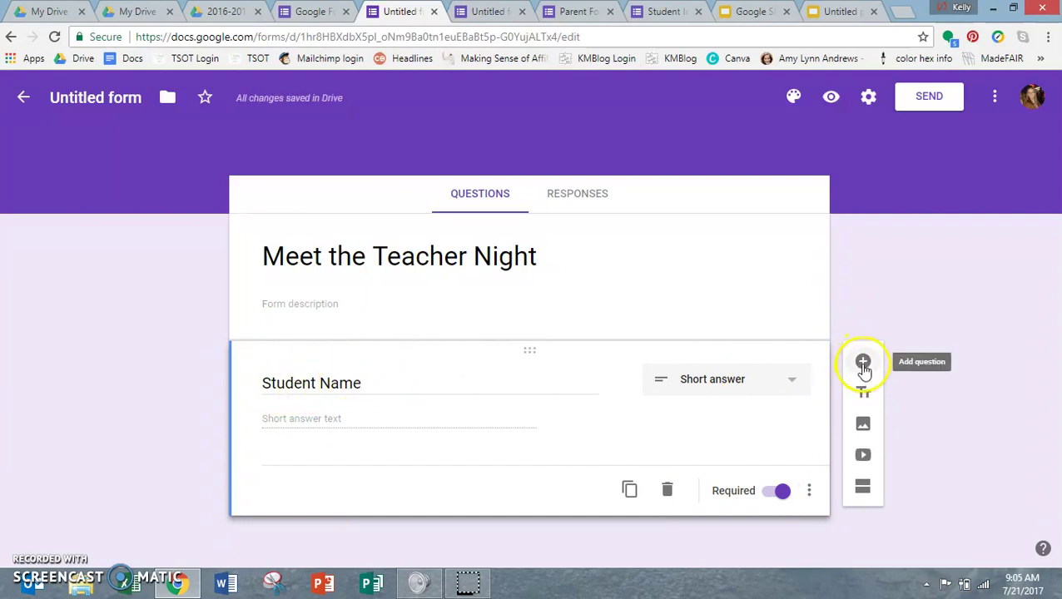
# - Add a second question named "Mother's Name" below the Student Name question
pyautogui.click(863, 366)
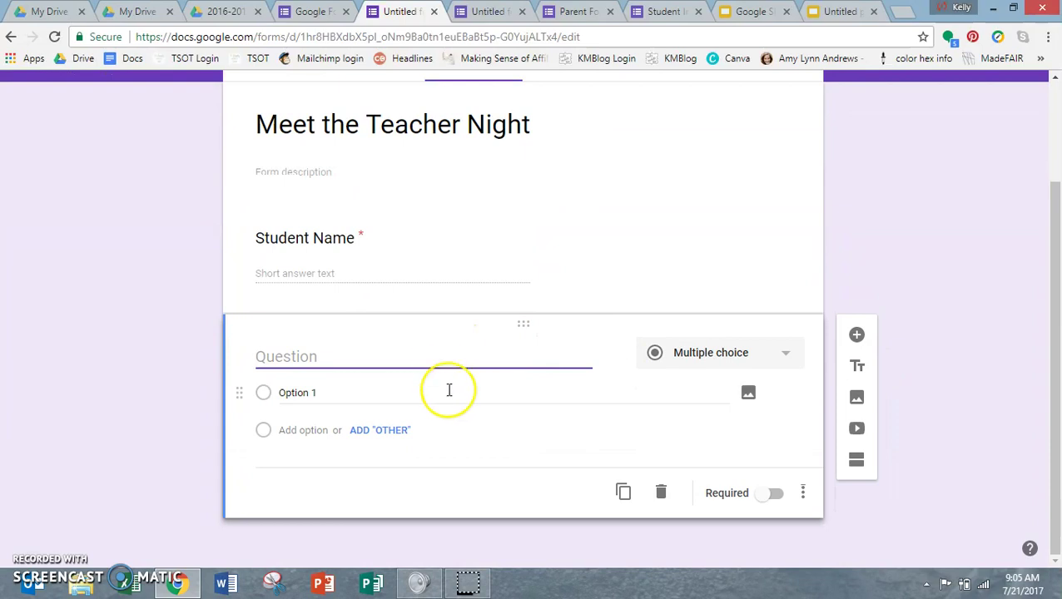
pyautogui.write('Moth')
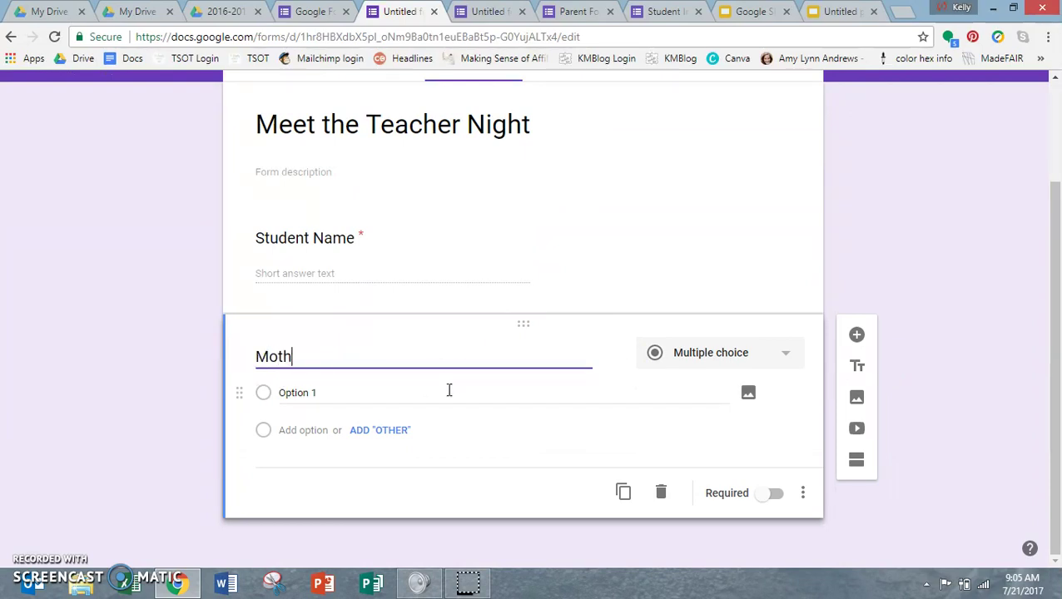
pyautogui.write('ers')
pyautogui.press('BackSpace')
pyautogui.press('BackSpace')
pyautogui.write("'s Name")
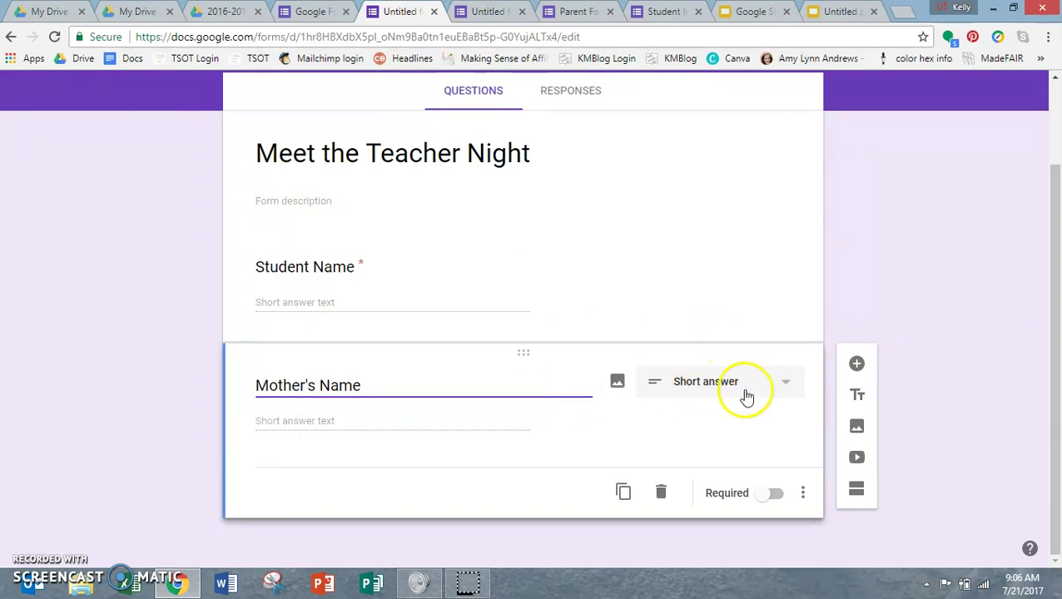
# - Try the Paragraph type on the Mother's Name question, then set it to Checkboxes and make it required
pyautogui.click(784, 386)
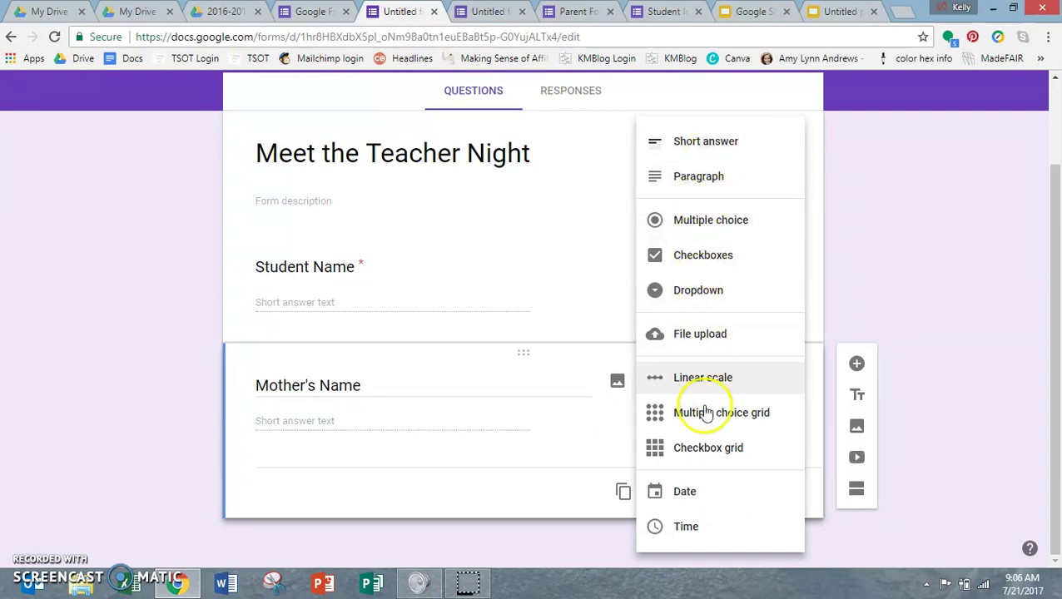
pyautogui.click(717, 181)
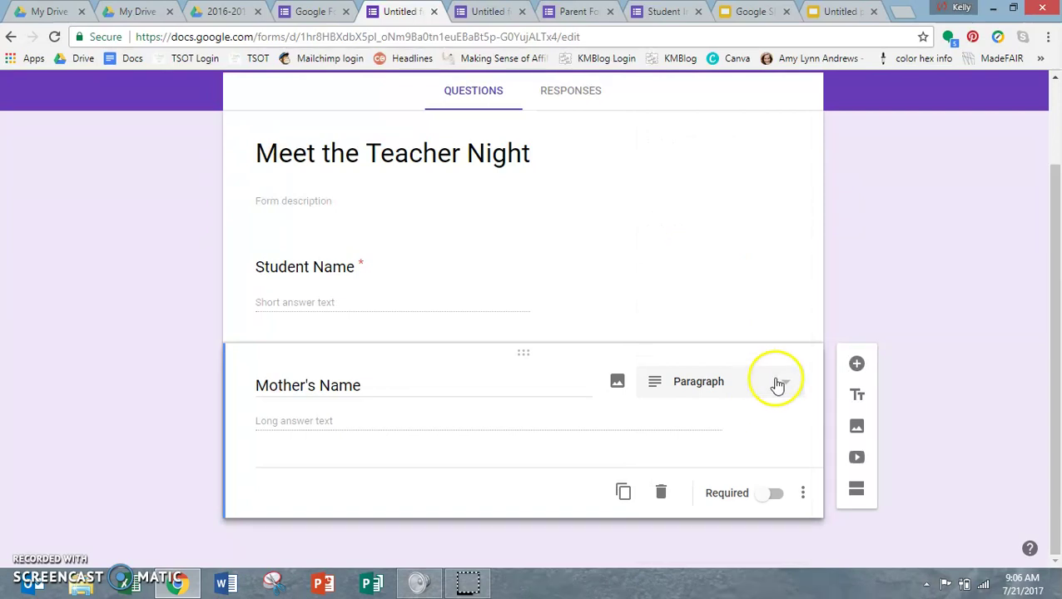
pyautogui.click(770, 383)
pyautogui.click(744, 256)
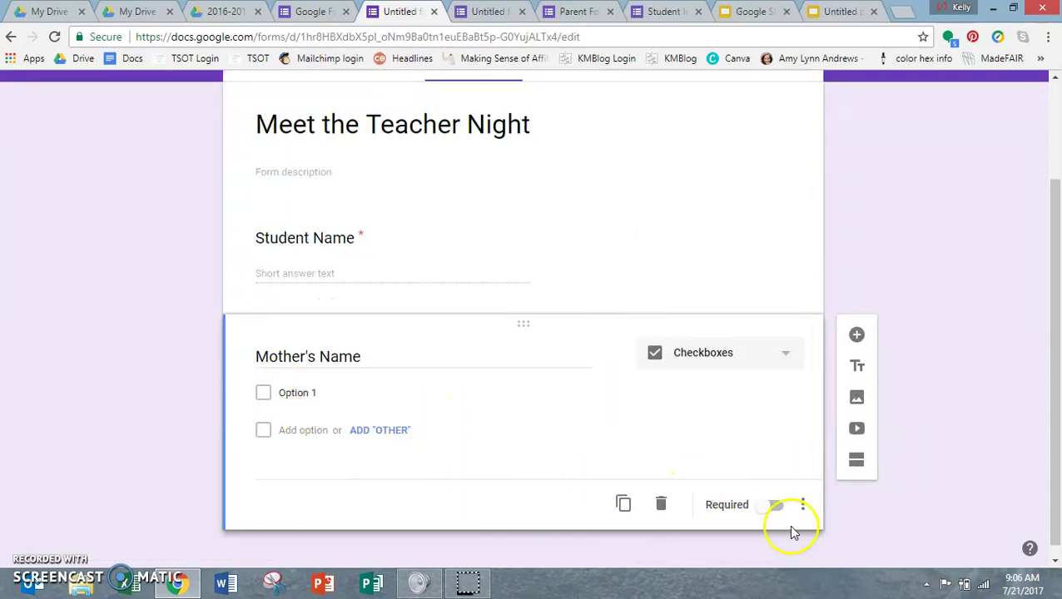
pyautogui.click(772, 507)
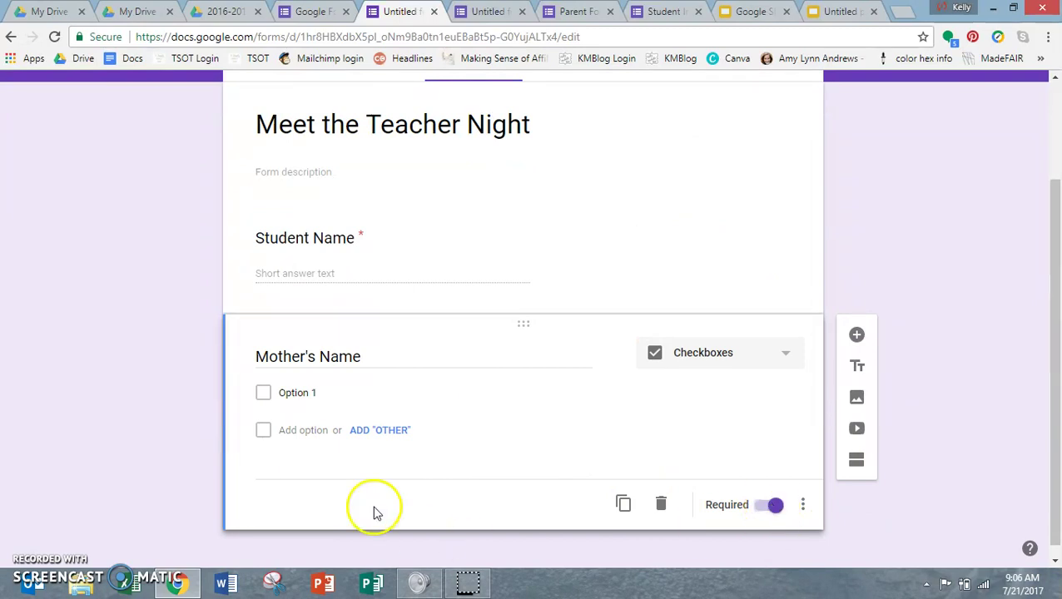
# - Change the form's theme colour to cyan
pyautogui.scroll(2, 626, 220)
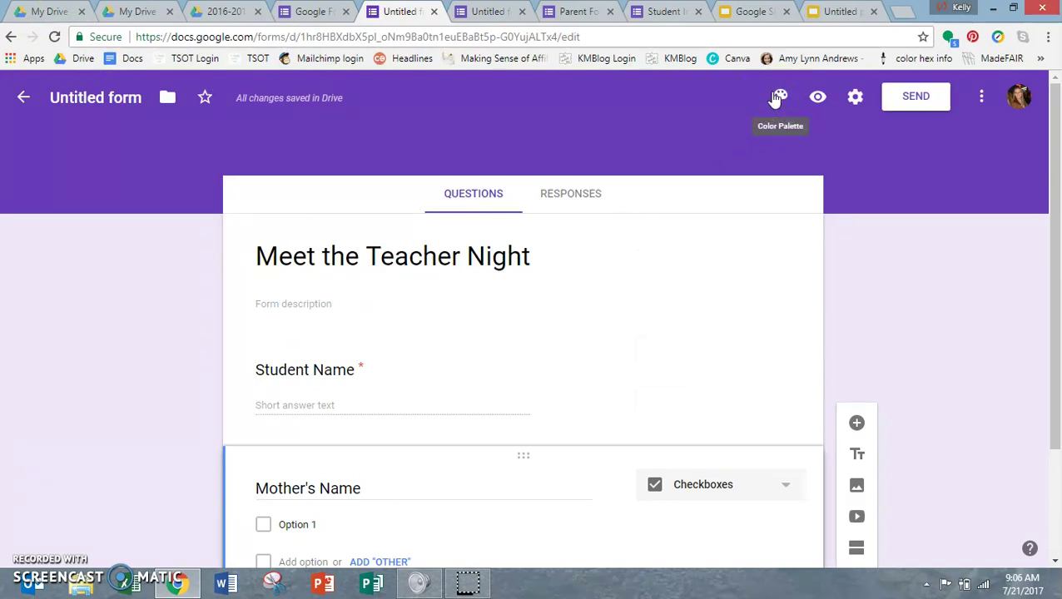
pyautogui.click(776, 99)
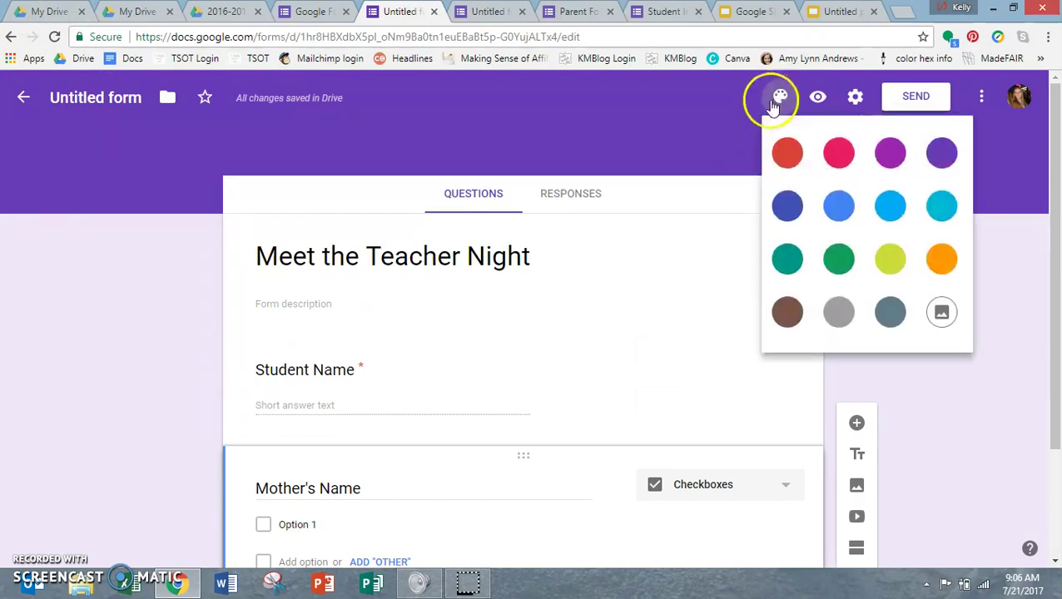
pyautogui.click(941, 205)
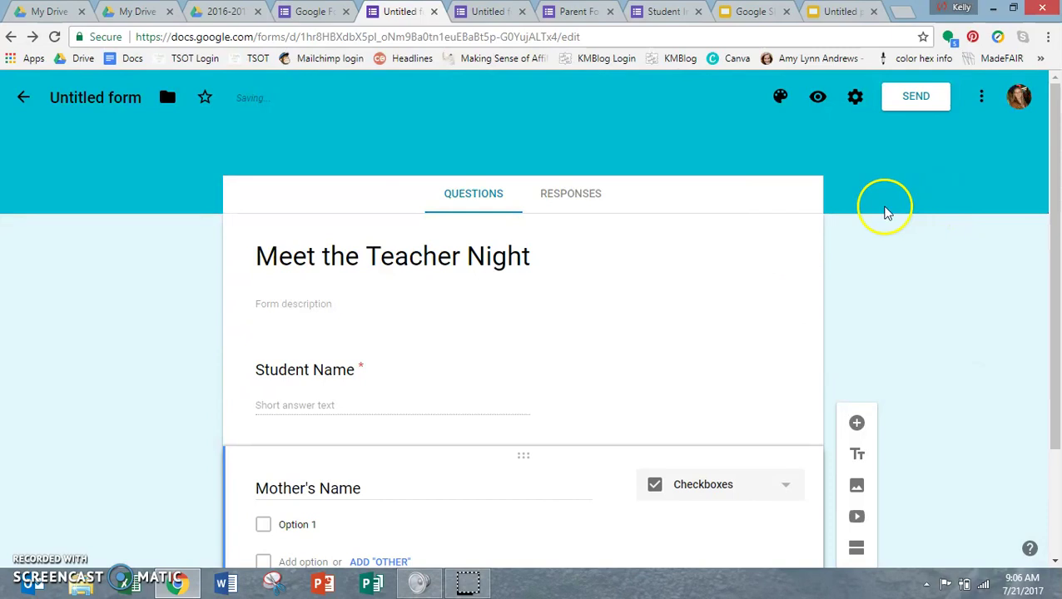
# - Apply the multicoloured yarn image from the Work and School themes as the form's header
pyautogui.click(781, 100)
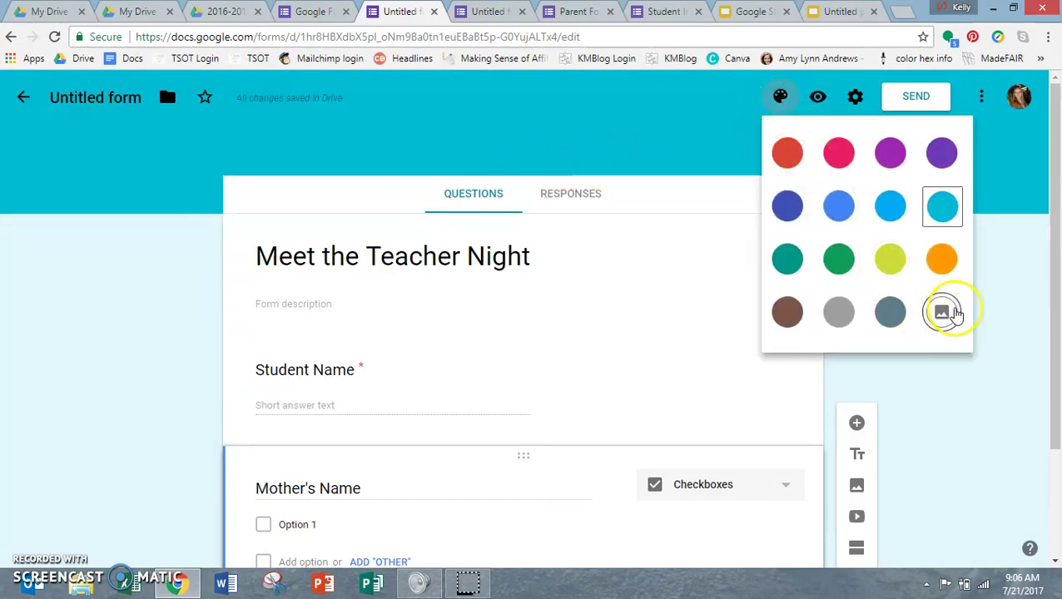
pyautogui.click(941, 310)
pyautogui.scroll(-8, 440, 366)
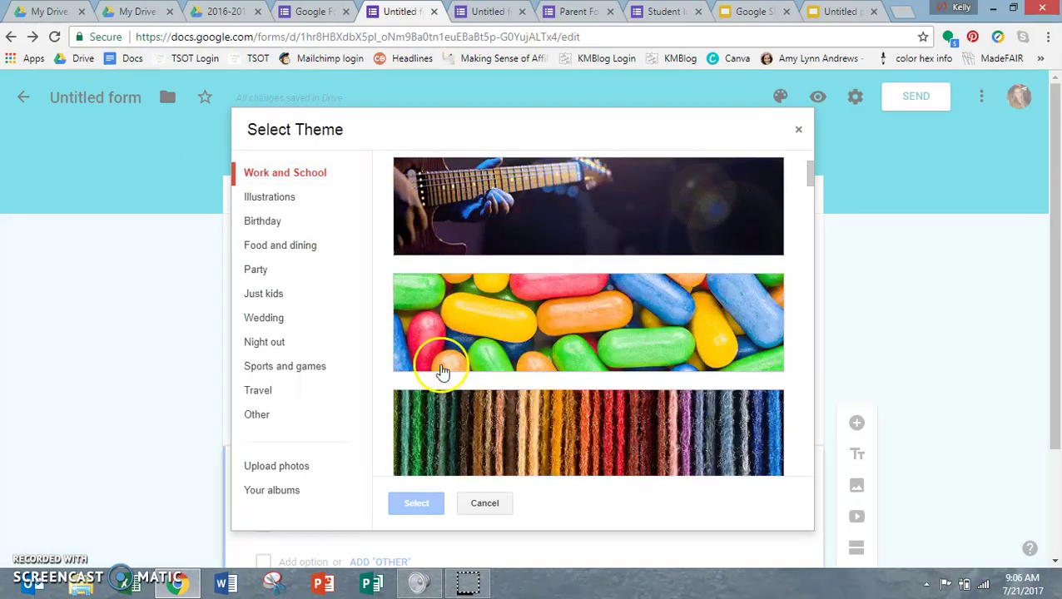
pyautogui.scroll(-7, 440, 372)
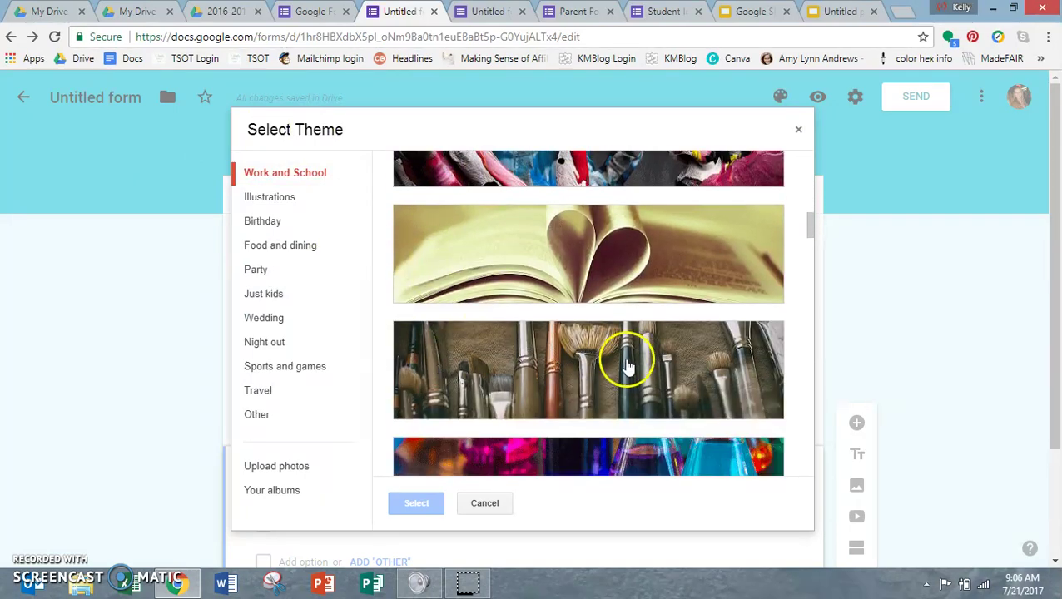
pyautogui.scroll(8, 541, 283)
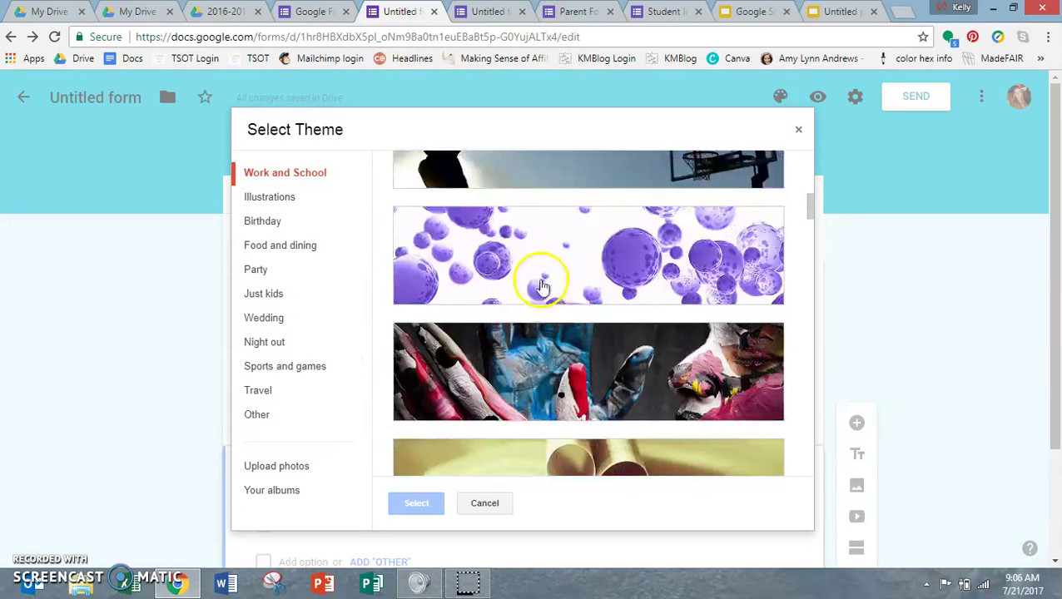
pyautogui.click(552, 468)
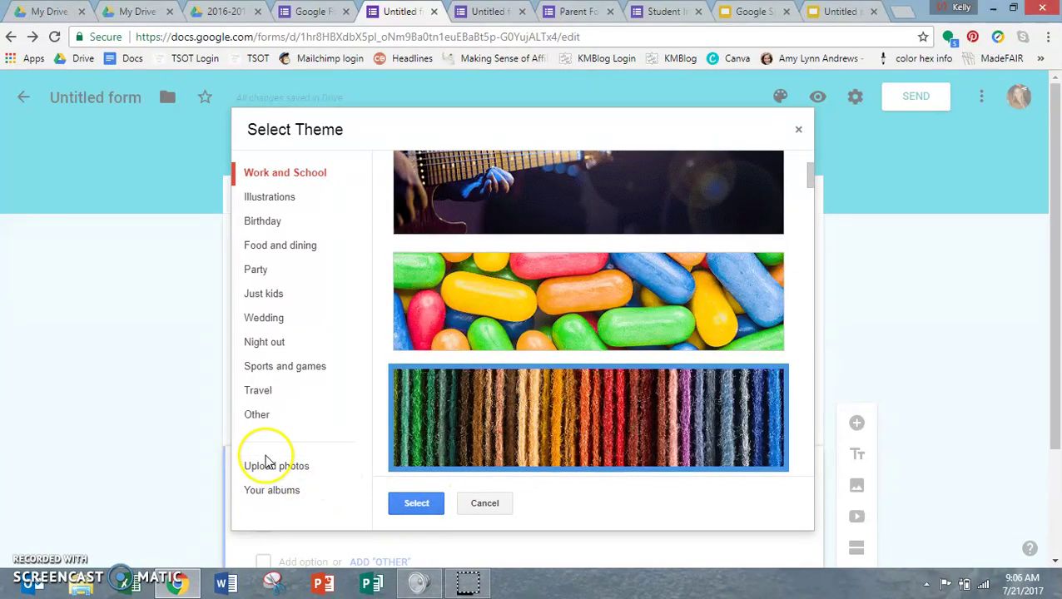
pyautogui.click(405, 503)
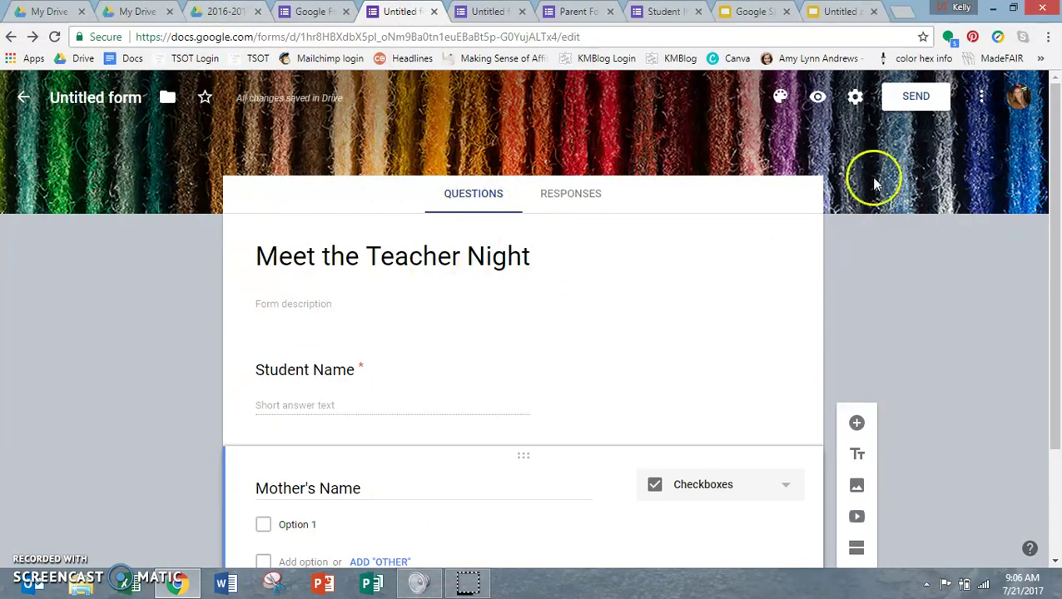
# - Switch to the existing Parent Form and examine its questions, including the options of the preferred communication dropdown
pyautogui.click(580, 13)
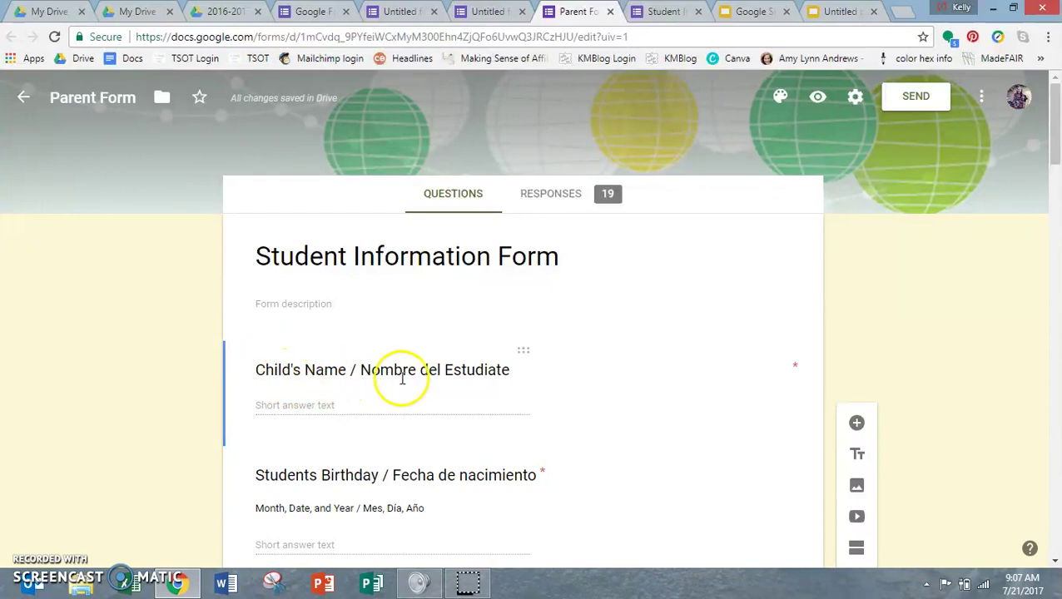
pyautogui.scroll(-2, 416, 381)
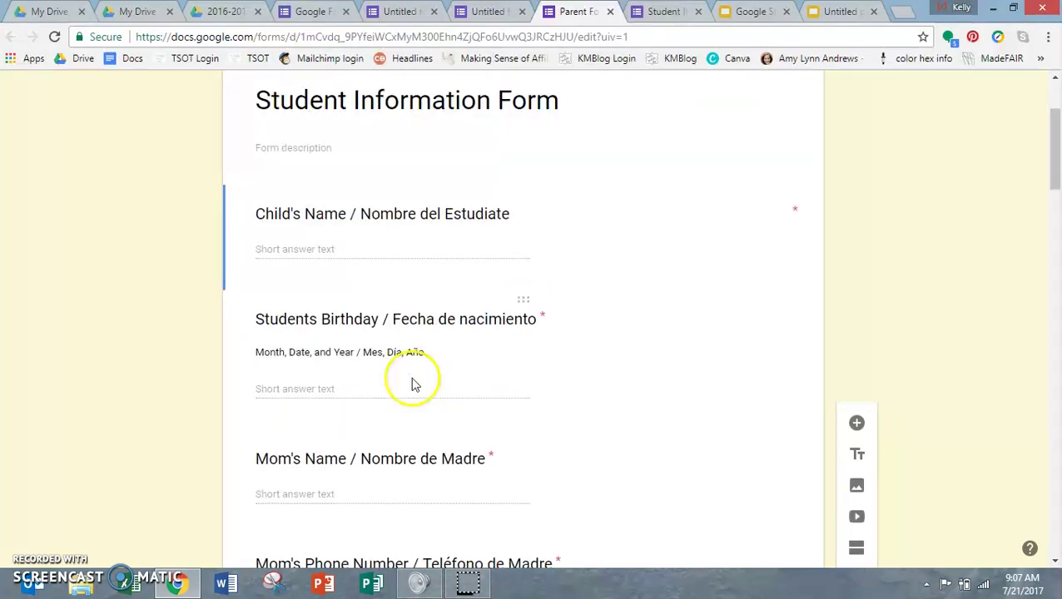
pyautogui.scroll(-5, 415, 383)
pyautogui.click(398, 390)
pyautogui.scroll(-3, 398, 391)
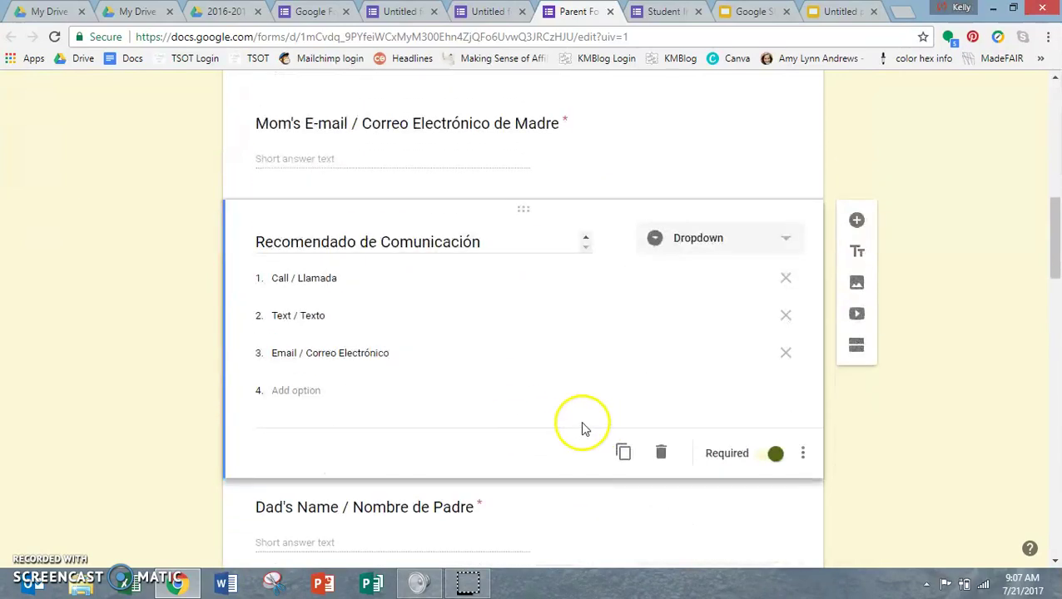
pyautogui.scroll(7, 663, 450)
pyautogui.scroll(3, 724, 427)
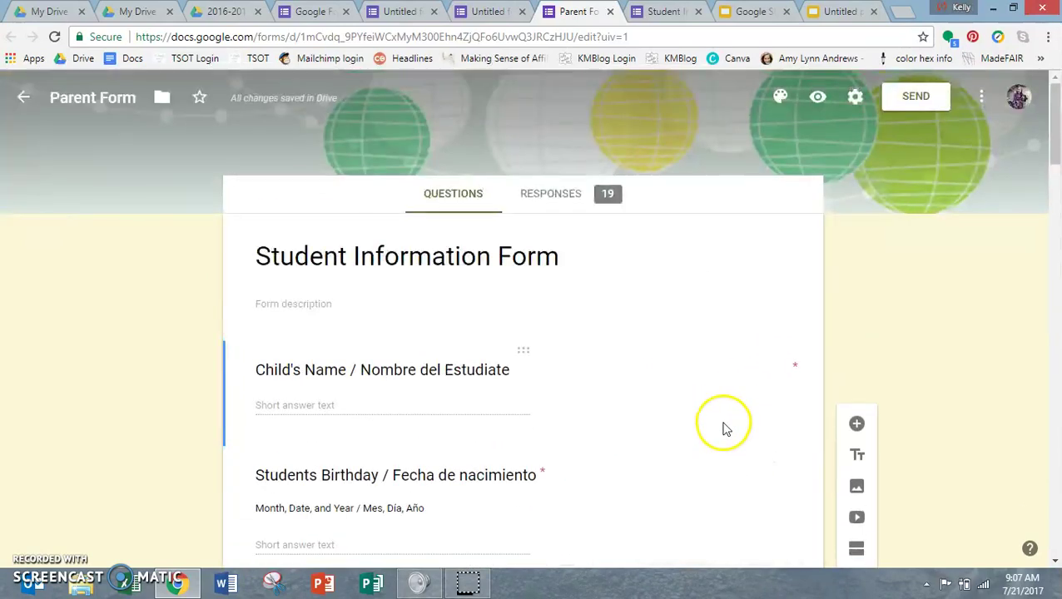
# - Preview the Parent Form as respondents see it and examine its questions and the preferred communication choices
pyautogui.click(820, 101)
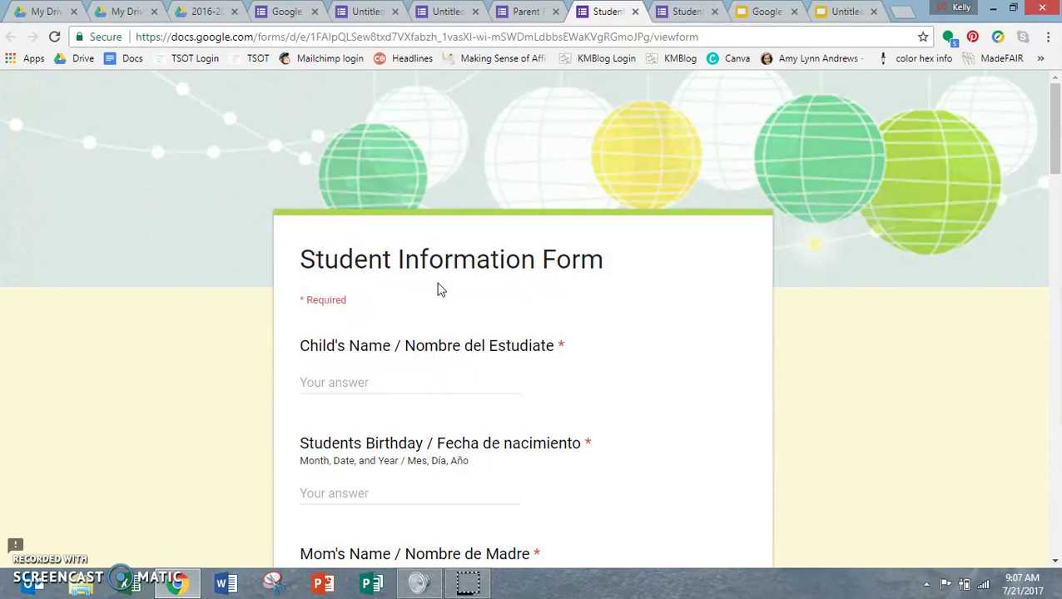
pyautogui.scroll(-9, 440, 289)
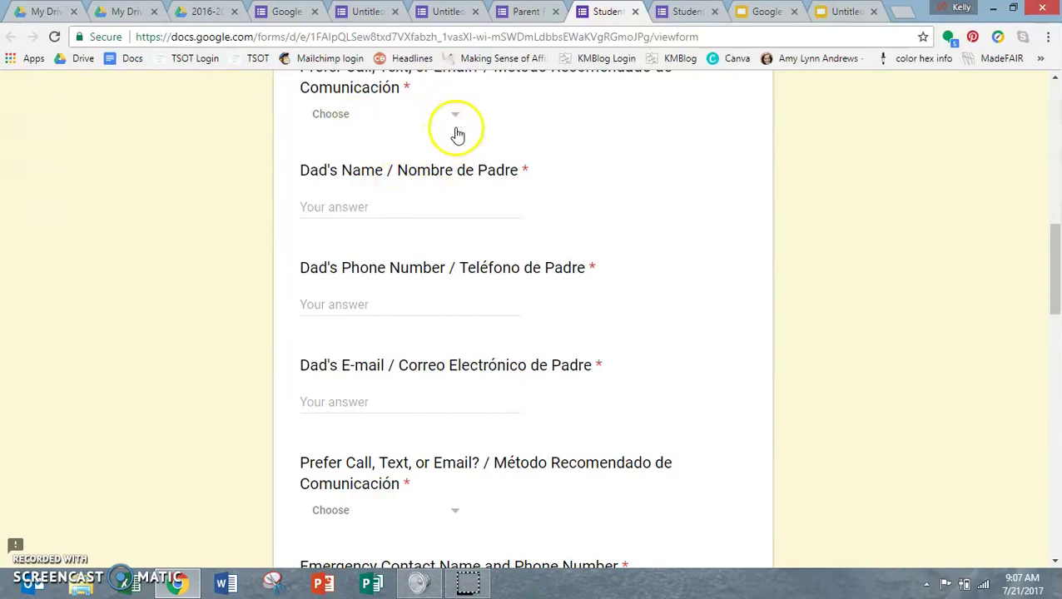
pyautogui.scroll(1, 465, 317)
pyautogui.click(445, 190)
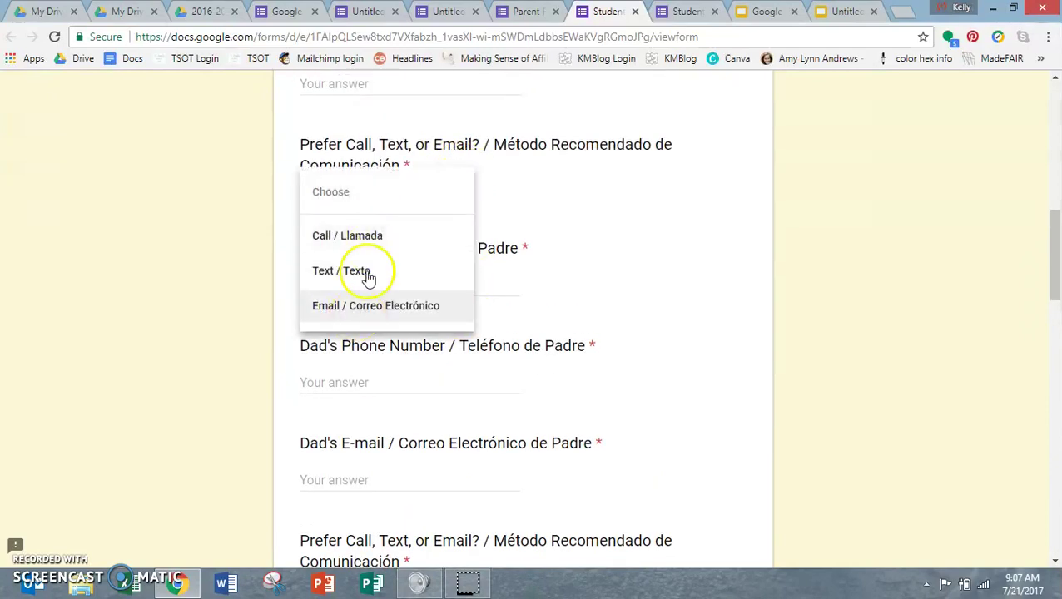
pyautogui.click(698, 222)
pyautogui.scroll(-5, 526, 315)
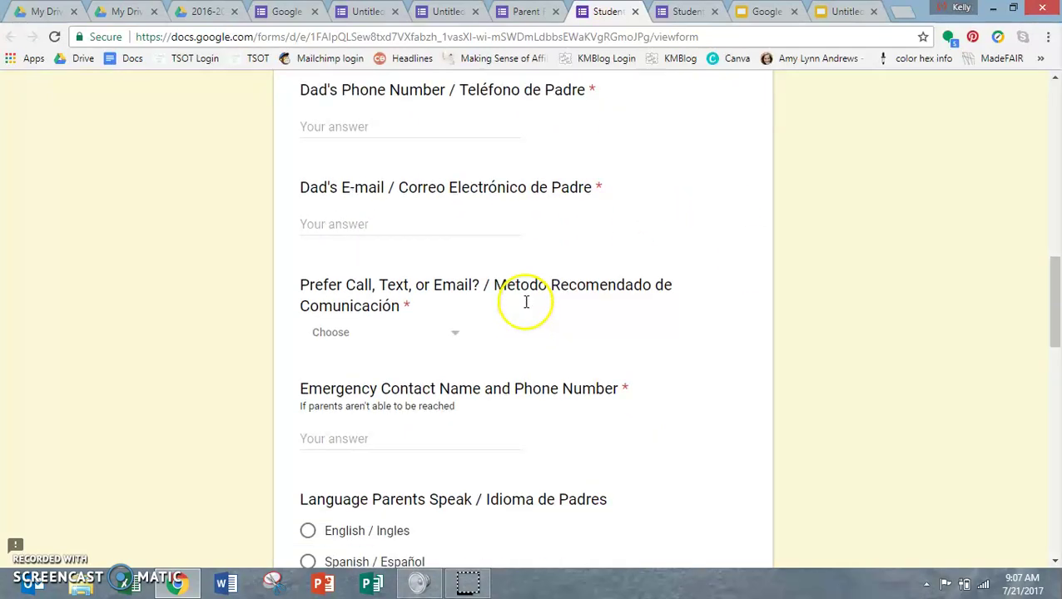
# - Examine the remaining questions of the Student Information Form preview, from parents' language and transportation through picture preferences
pyautogui.scroll(-5, 515, 314)
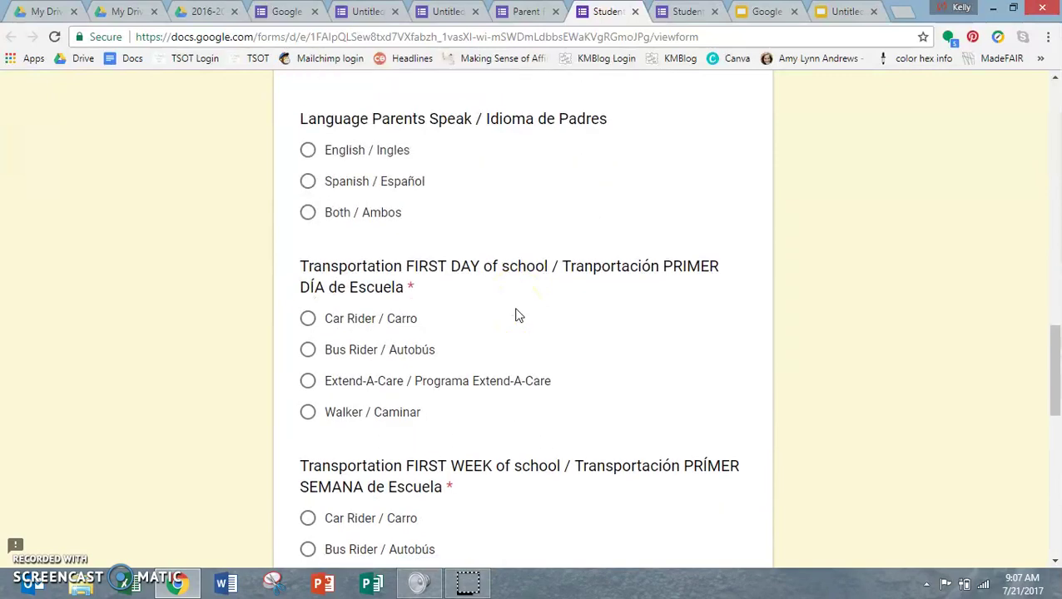
pyautogui.scroll(-7, 516, 315)
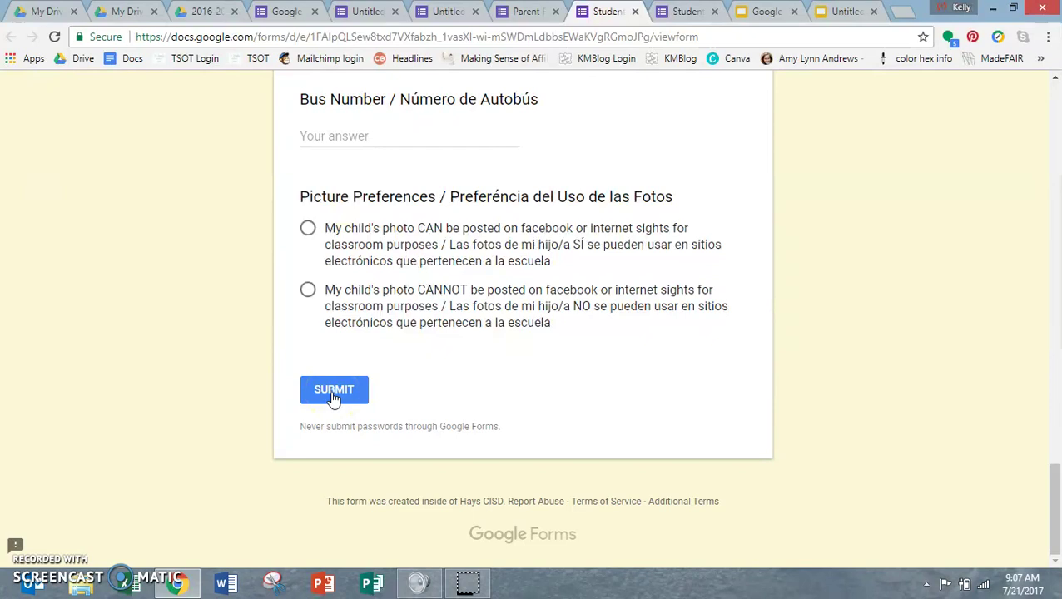
pyautogui.scroll(20, 562, 420)
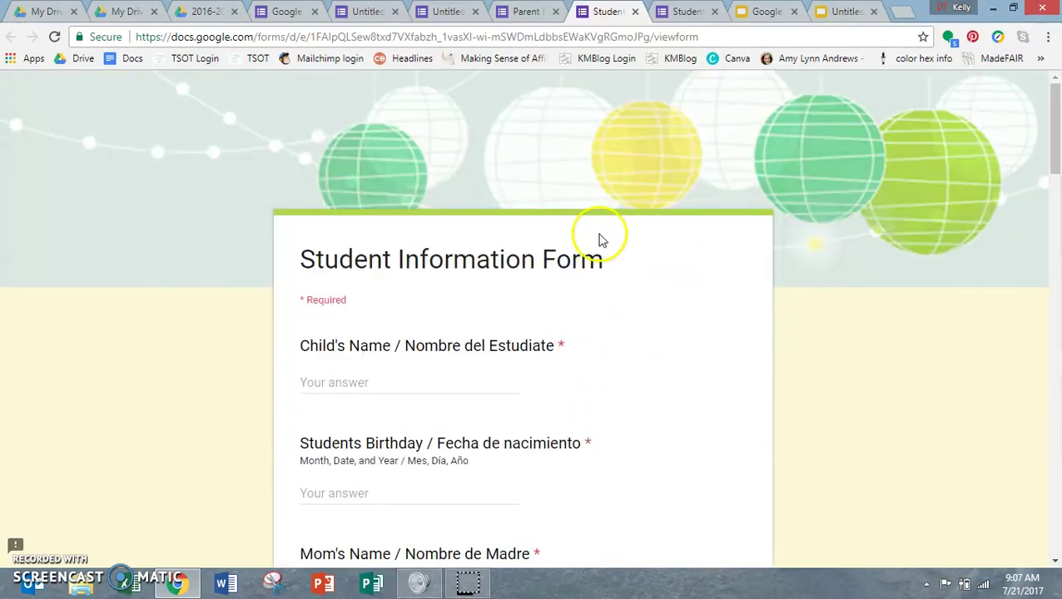
# - Return to the Parent Form editor, and view the form and its responses spreadsheet in the 2016-2017 Drive folder
pyautogui.click(528, 11)
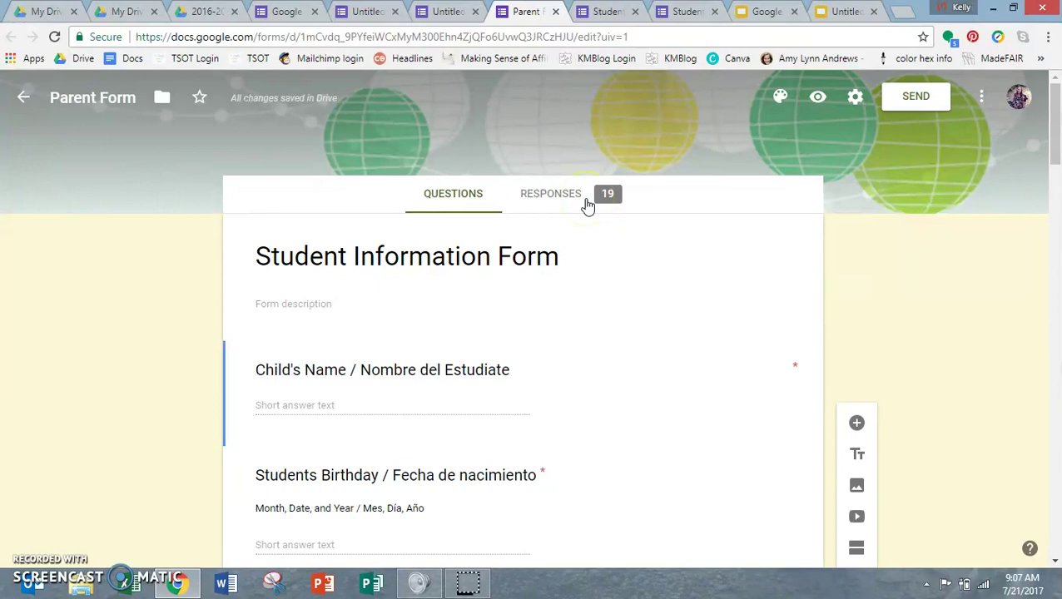
pyautogui.click(182, 10)
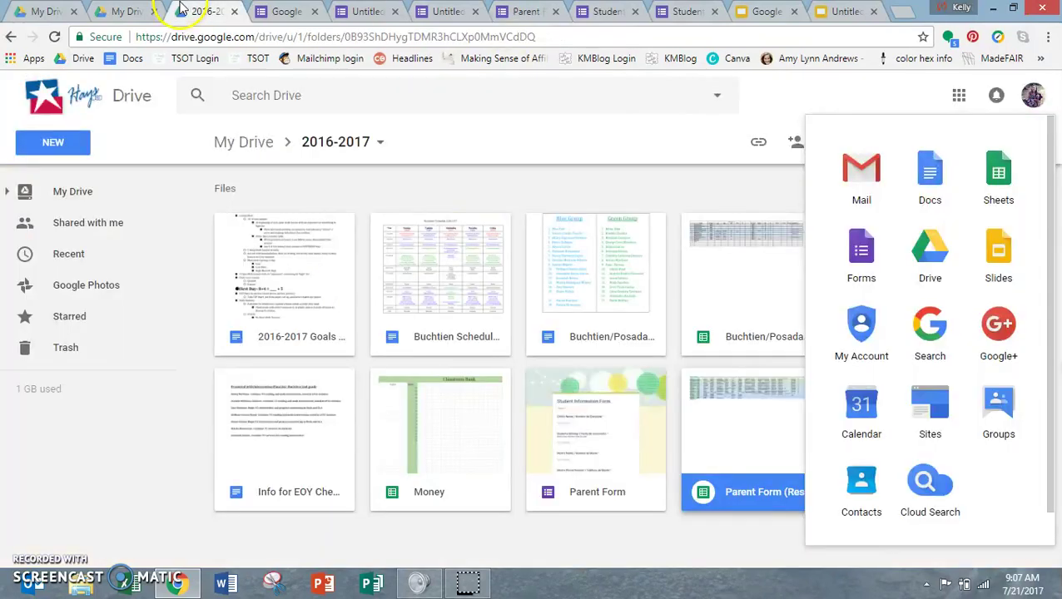
pyautogui.click(670, 185)
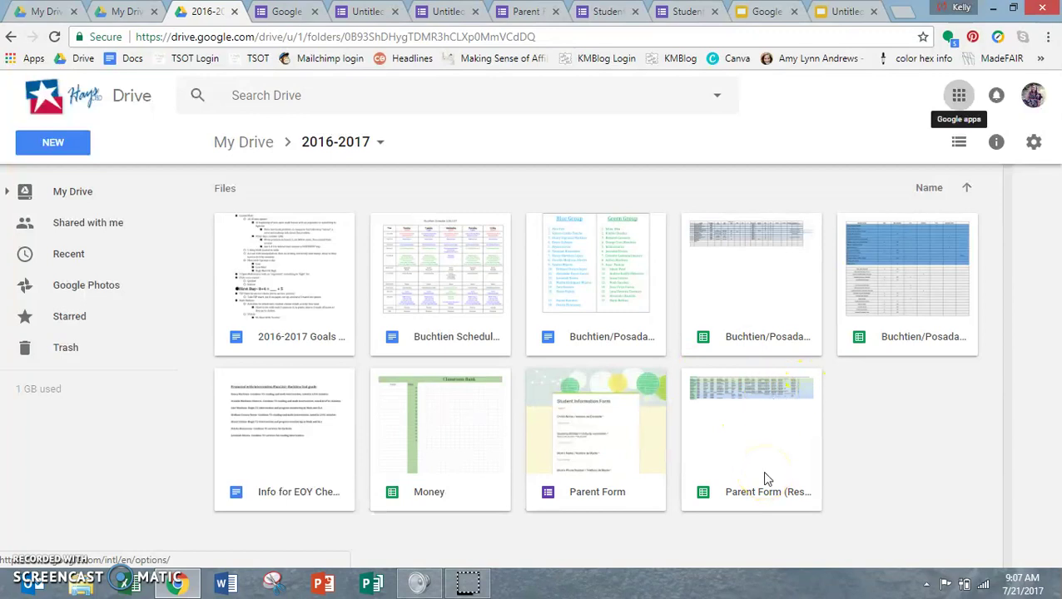
# - Generate a shortened shareable link for the Parent Form, and close the sending options without sending it
pyautogui.hotkey('ctrl', '7')
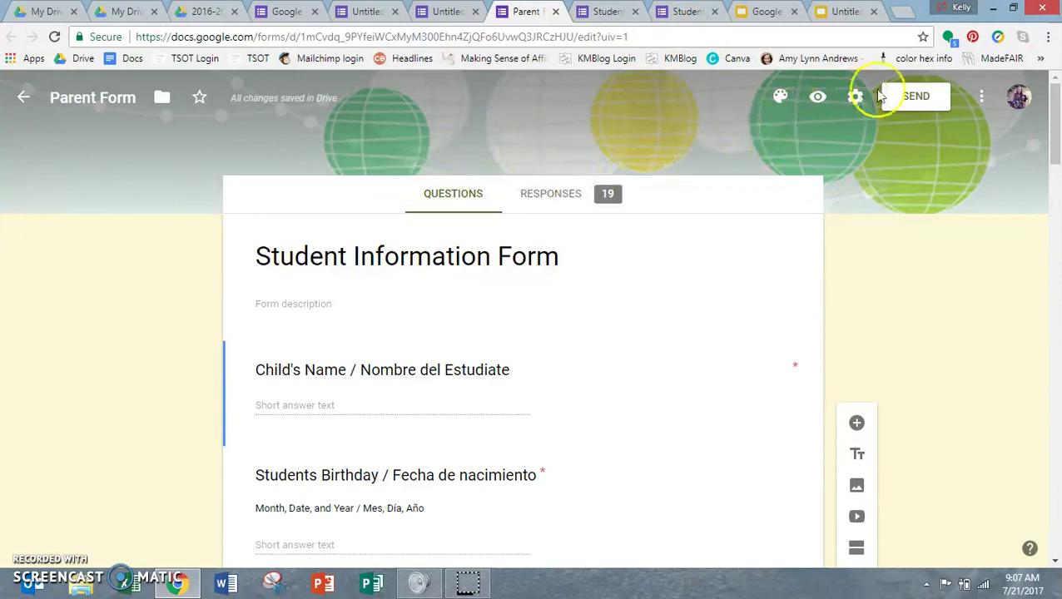
pyautogui.click(916, 99)
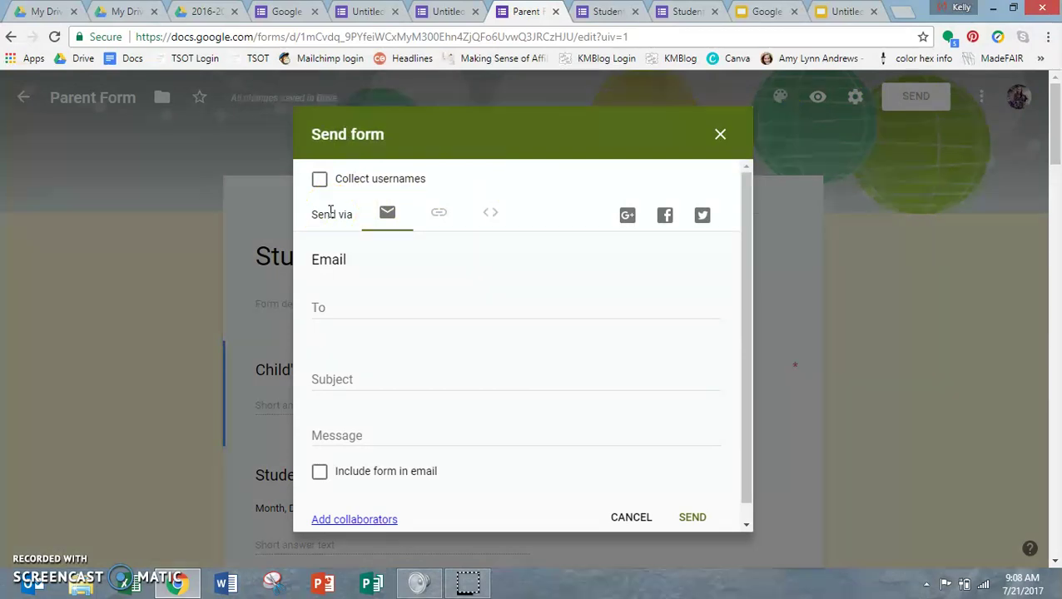
pyautogui.click(439, 214)
pyautogui.click(356, 298)
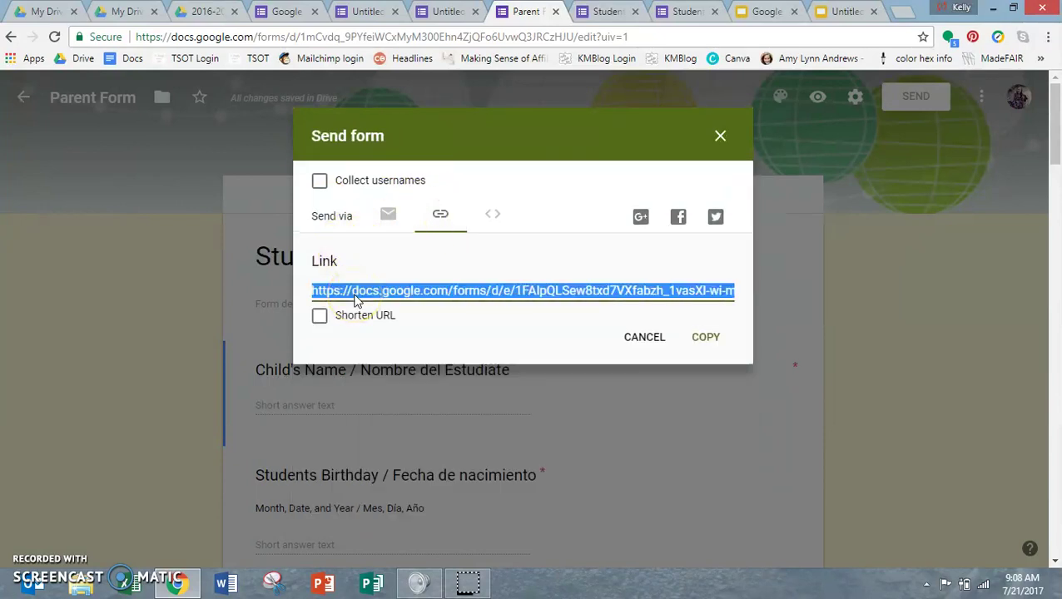
pyautogui.click(320, 316)
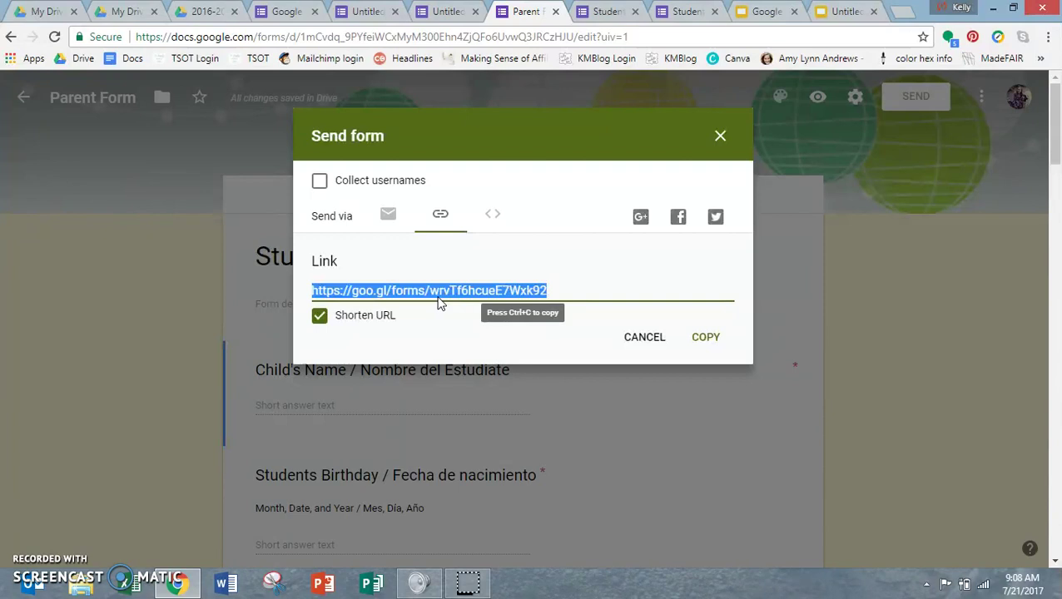
pyautogui.click(718, 136)
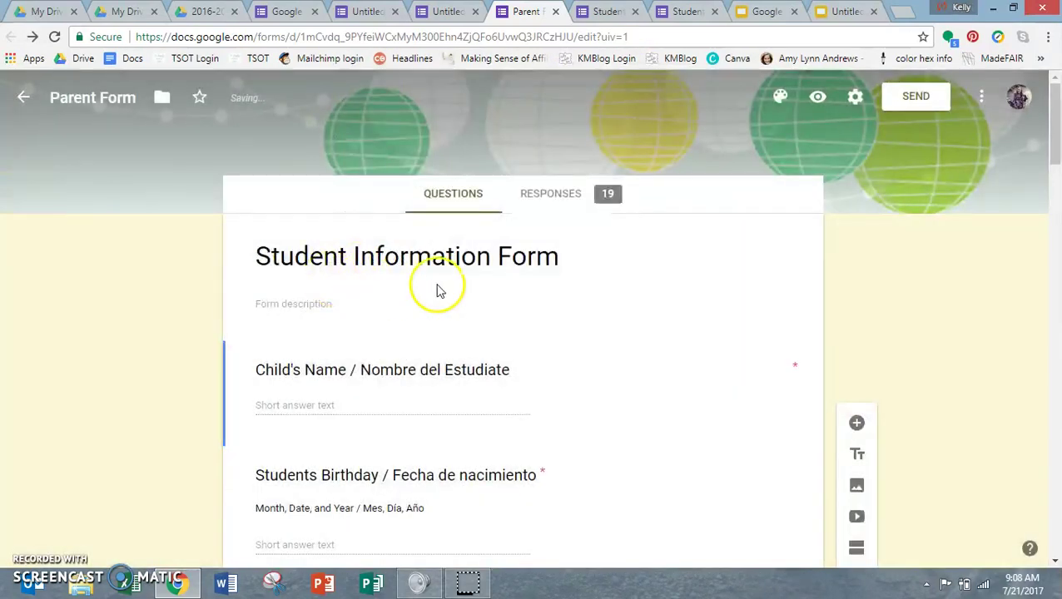
pyautogui.click(604, 301)
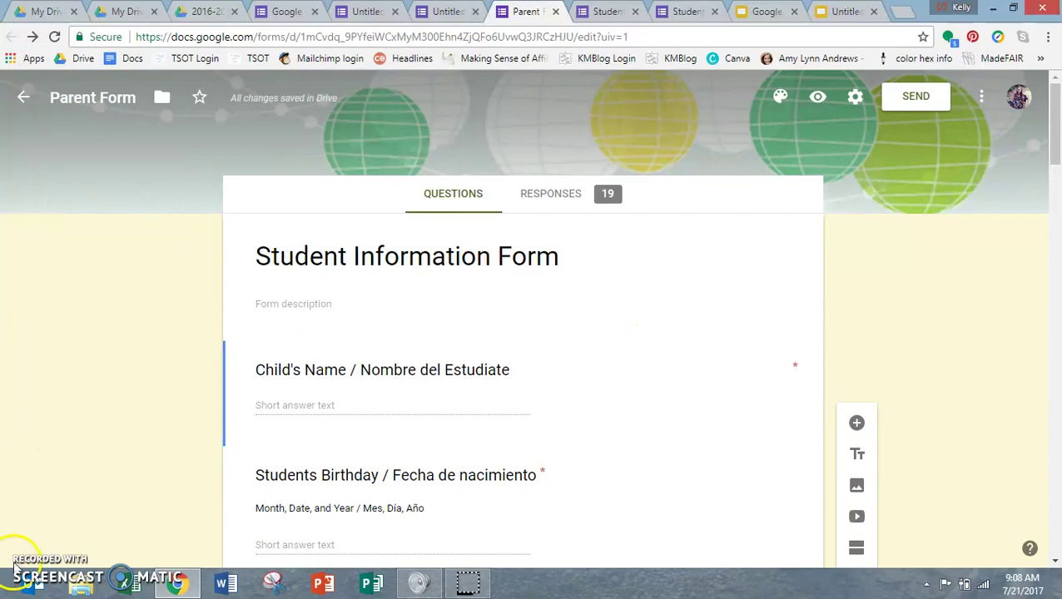